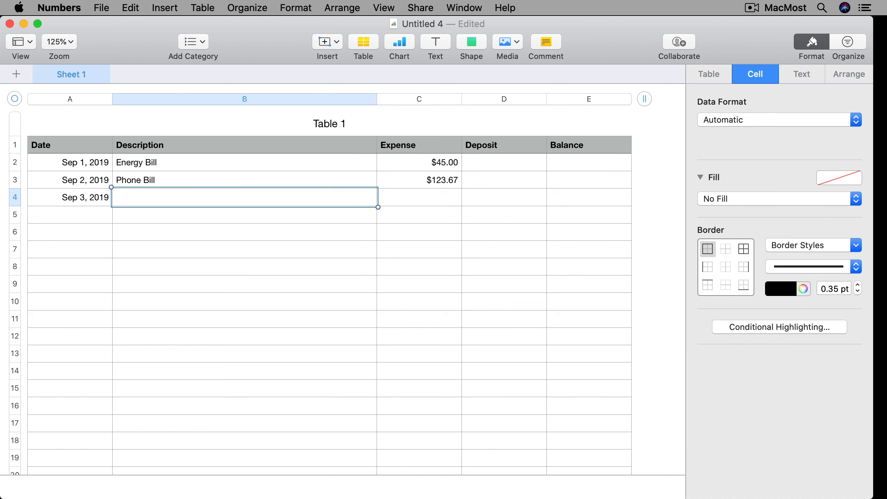
# Step: Complete the Sep 3, 2019 row with the description TV Bill and an expense of 89.51
pyautogui.write('TV Bill')
pyautogui.press('Tab')
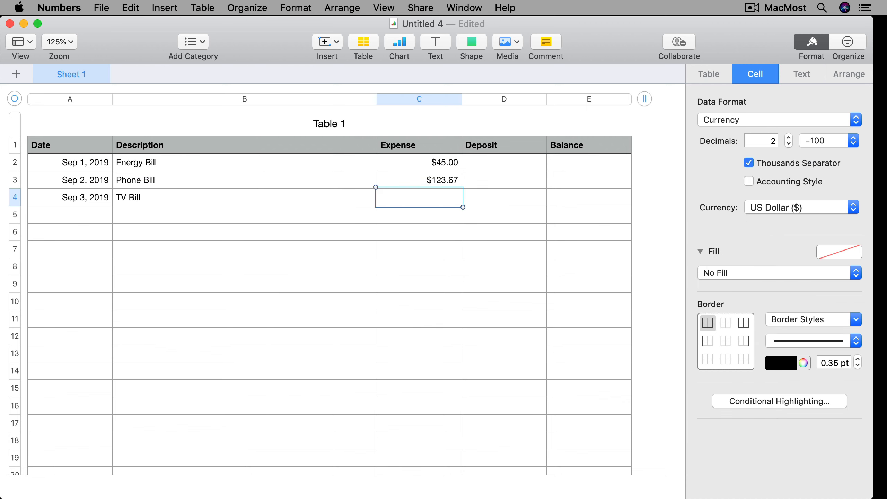
pyautogui.write('89.51')
pyautogui.press('Tab')
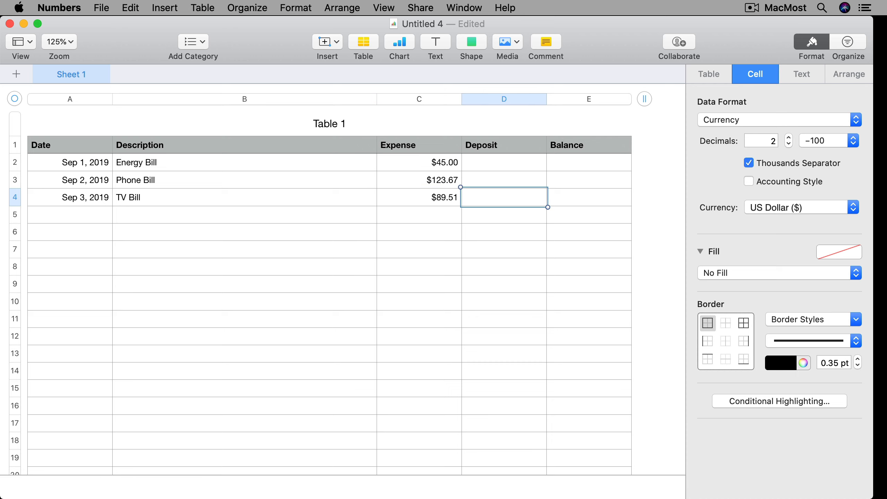
# Step: Shrink the table to remove all empty rows below the TV Bill entry
pyautogui.scroll(-5, 84, 306)
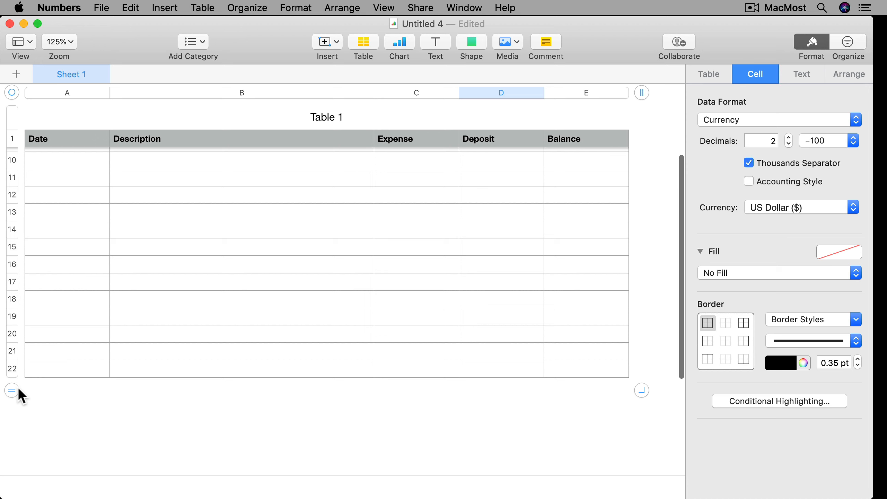
pyautogui.moveTo(18, 388); pyautogui.dragTo(9, 70)
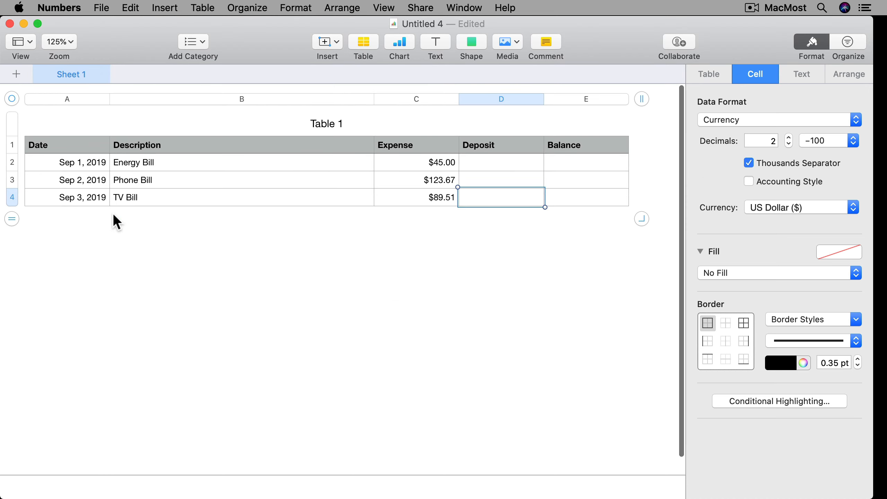
pyautogui.click(190, 250)
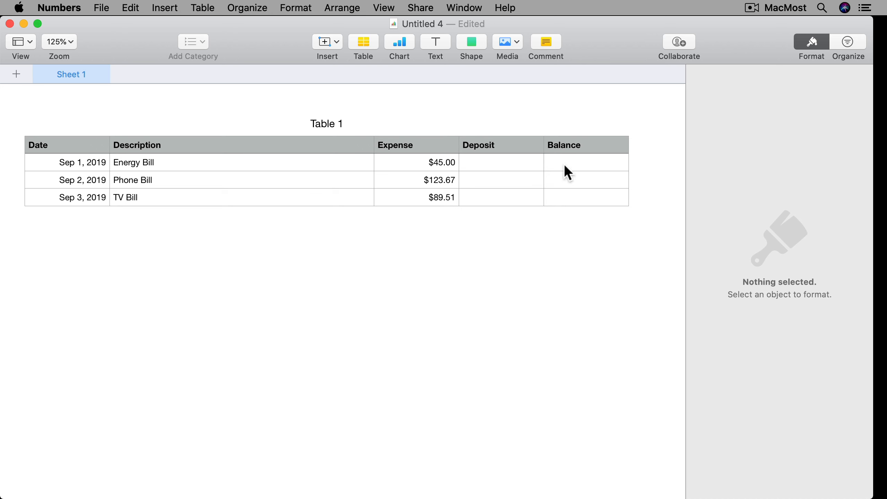
# Step: Insert a blank row above the Energy Bill entry
pyautogui.click(35, 165)
pyautogui.click(202, 7)
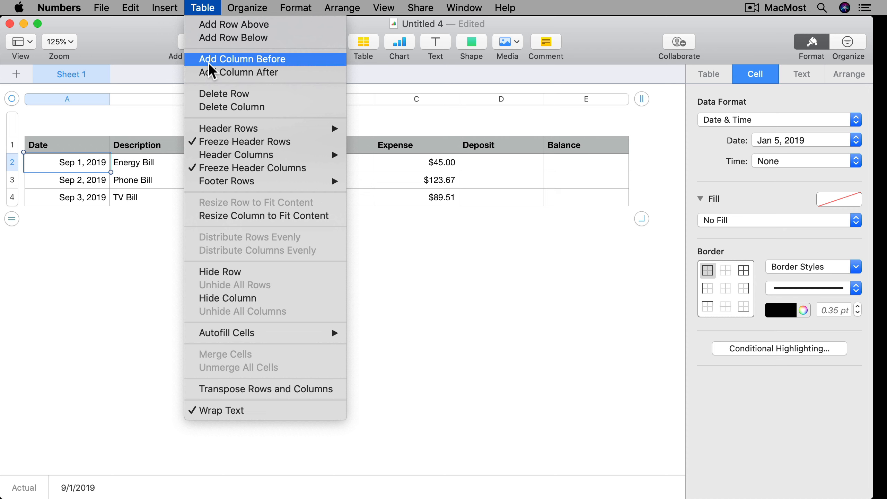
pyautogui.click(212, 23)
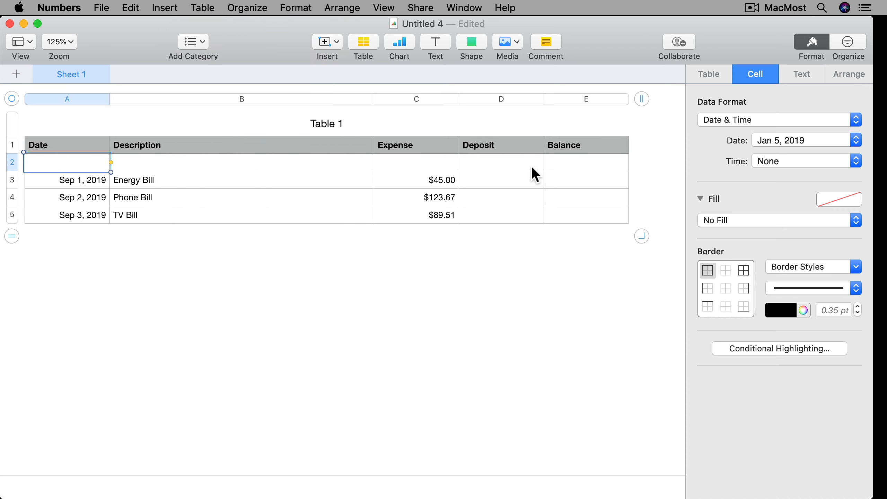
# Step: Fill the blank row 2 with a balance of 1,208.96 and the description Starting Balance
pyautogui.click(566, 167)
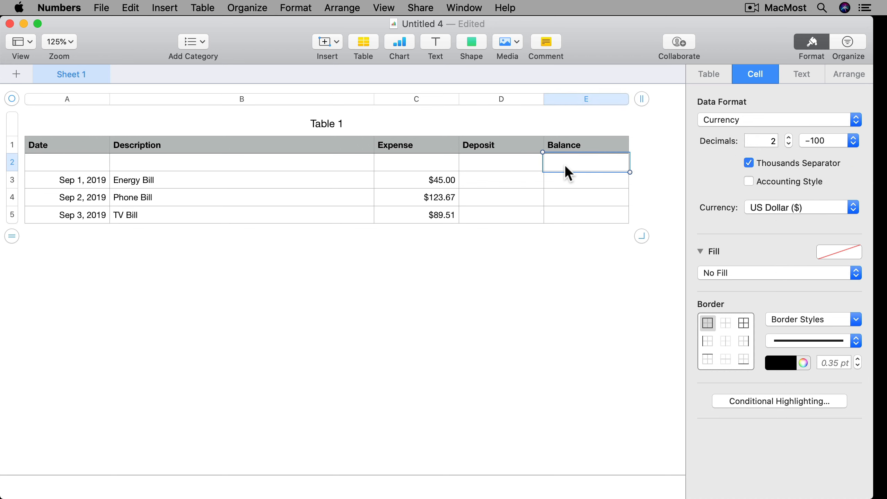
pyautogui.write('1,208.96')
pyautogui.press('Return')
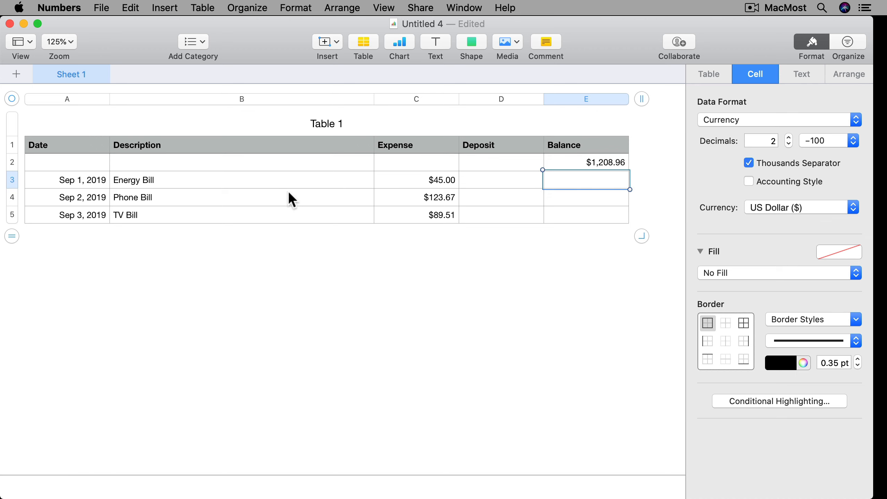
pyautogui.click(233, 158)
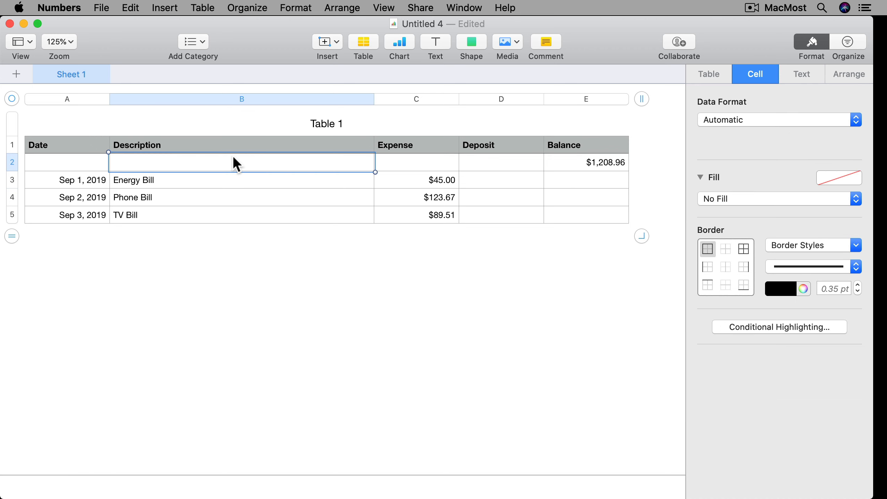
pyautogui.write('Starting Ba')
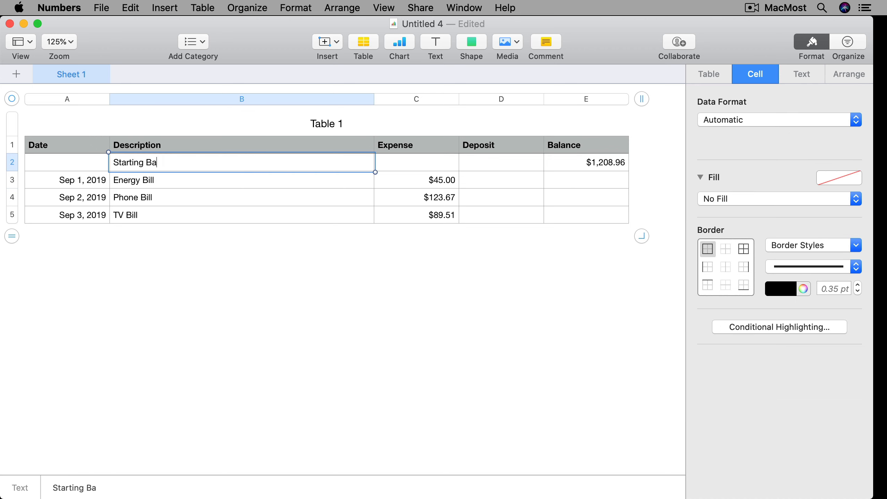
pyautogui.write('lance')
pyautogui.press('Tab')
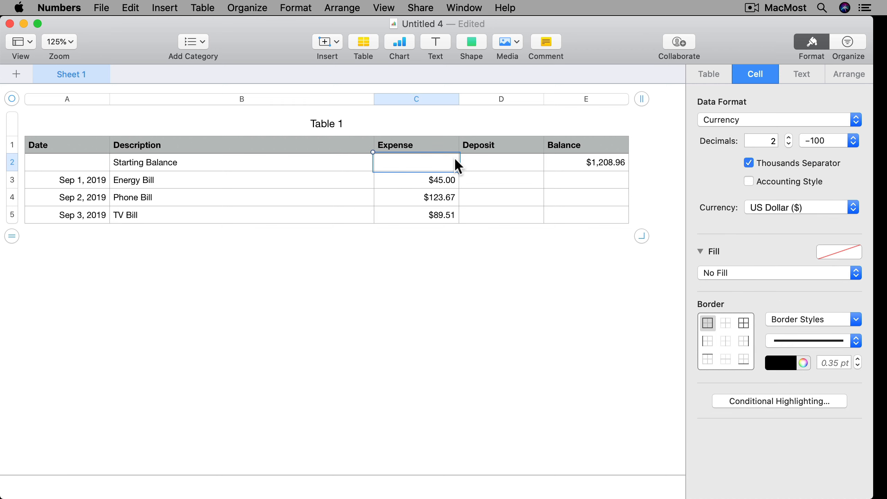
# Step: Format the whole Starting Balance row in bold italic text
pyautogui.click(585, 161)
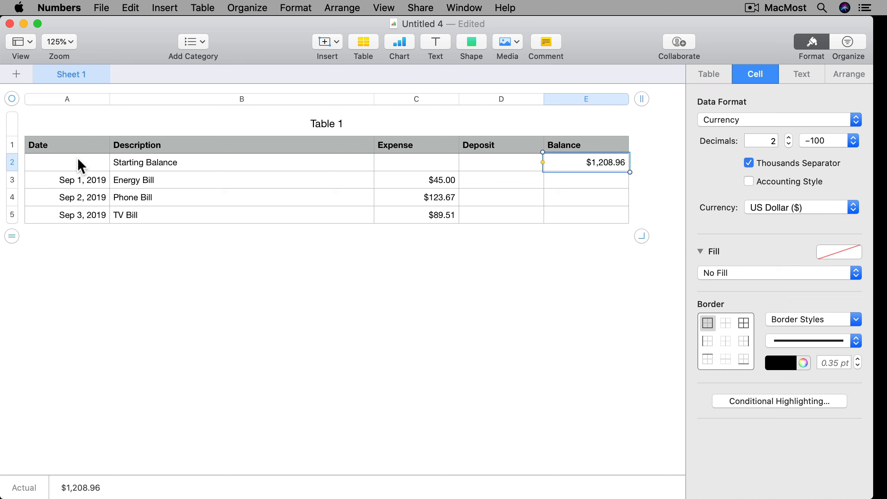
pyautogui.click(12, 163)
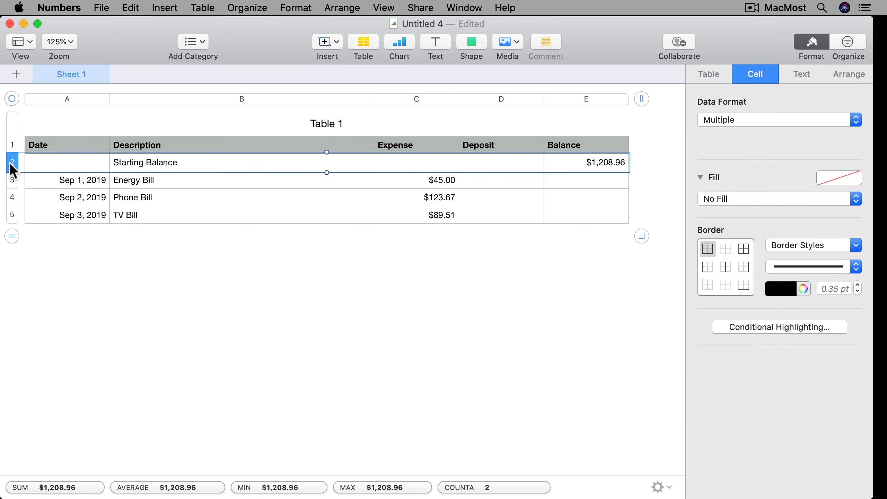
pyautogui.click(804, 75)
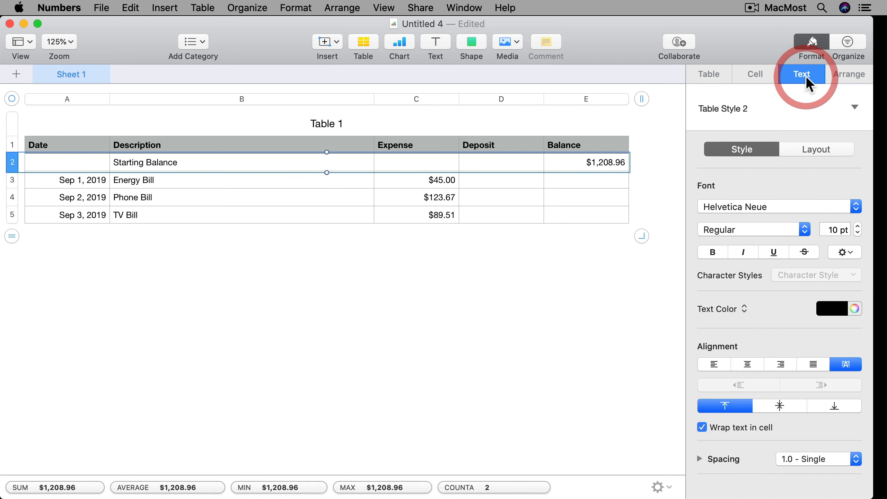
pyautogui.click(712, 254)
pyautogui.click(736, 252)
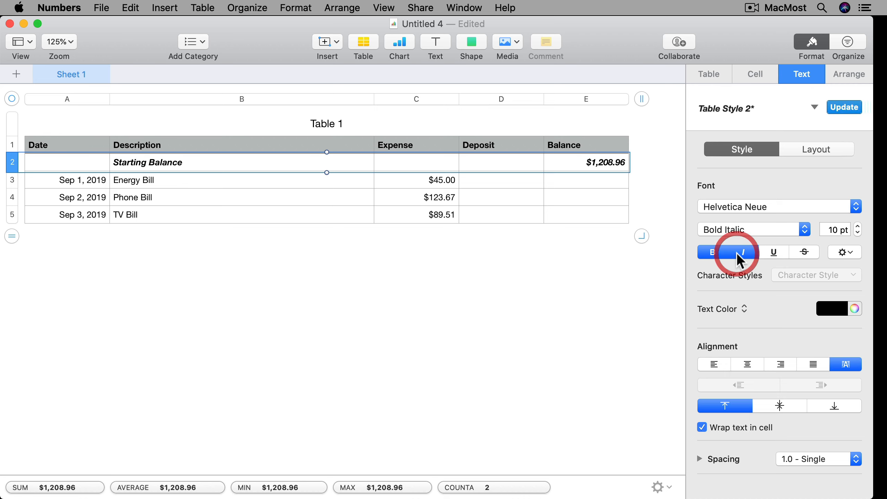
pyautogui.click(398, 282)
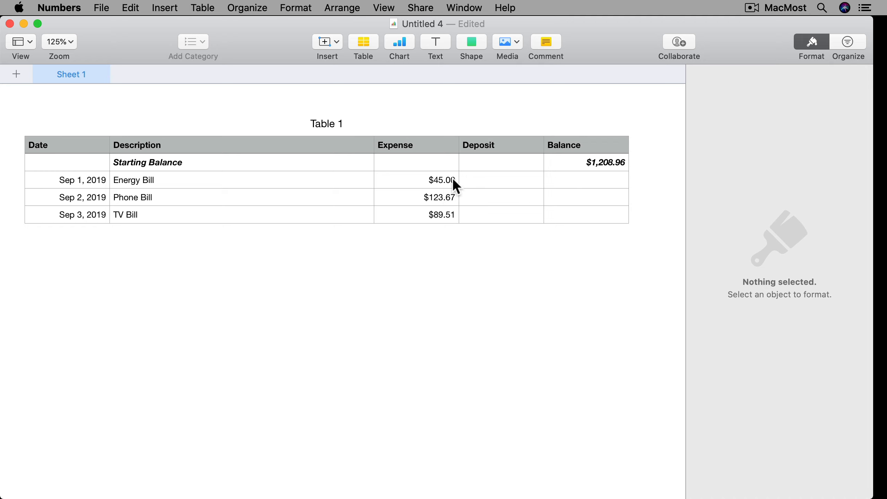
# Step: Enter a formula in the Energy Bill row's Balance cell that subtracts expense C3 from balance E2
pyautogui.click(592, 183)
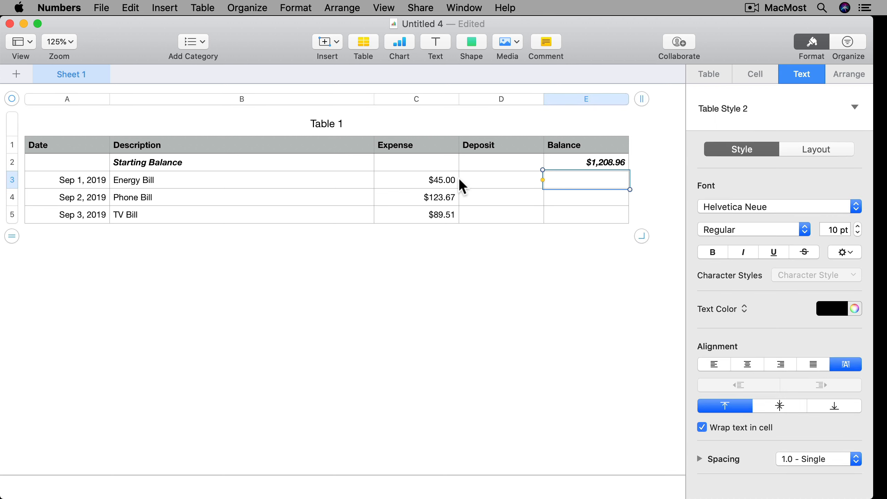
pyautogui.press('=')
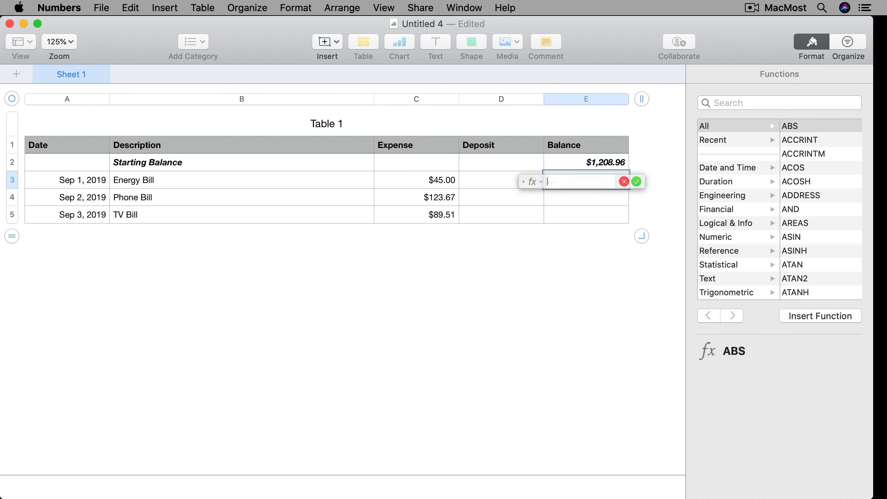
pyautogui.click(596, 169)
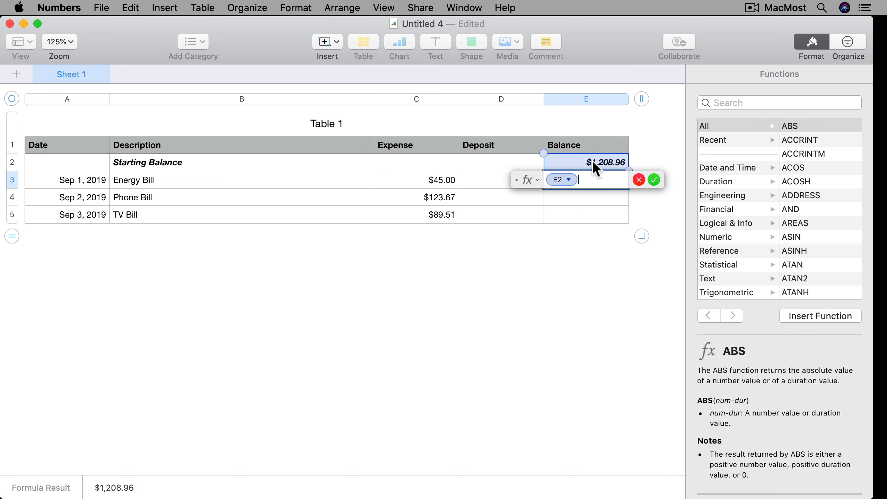
pyautogui.write('-')
pyautogui.click(420, 178)
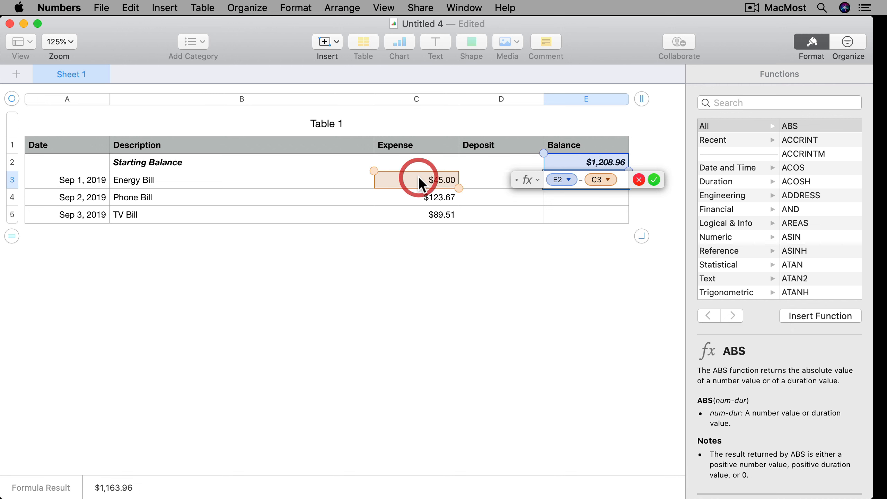
pyautogui.press('Return')
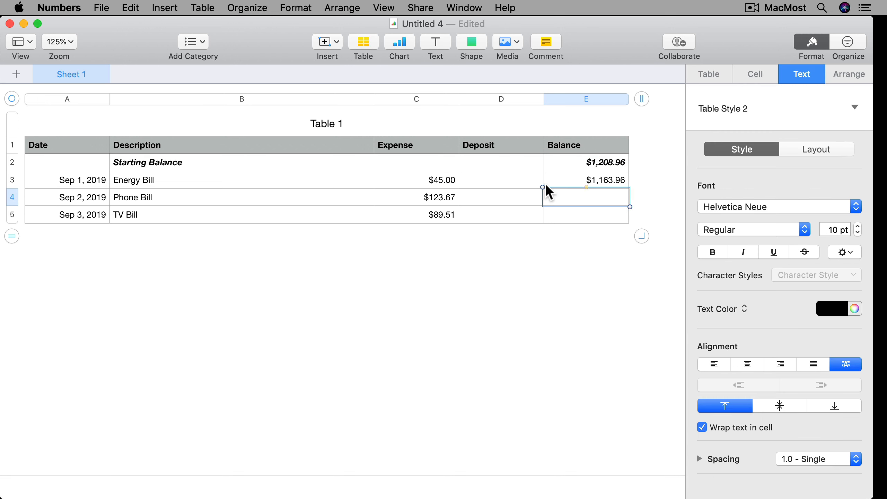
# Step: Copy the Energy Bill balance formula into the Balance cells of the Phone Bill and TV Bill rows
pyautogui.click(594, 178)
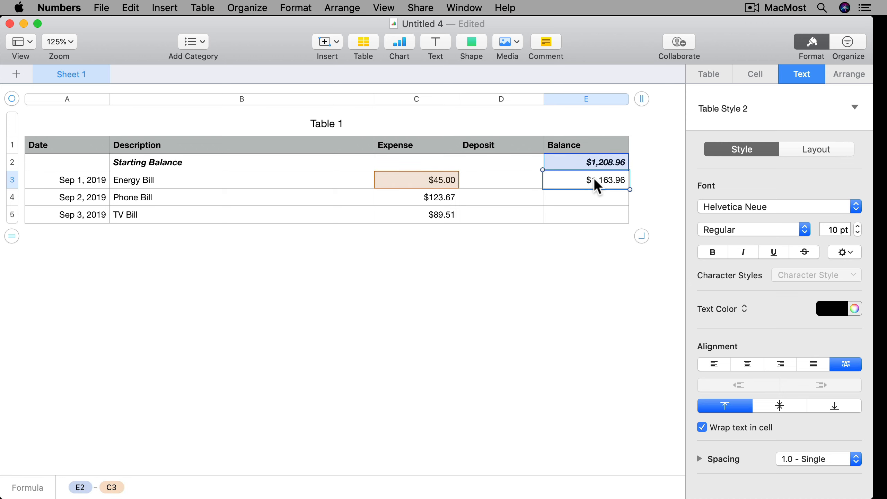
pyautogui.click(594, 195)
pyautogui.press('super+v')
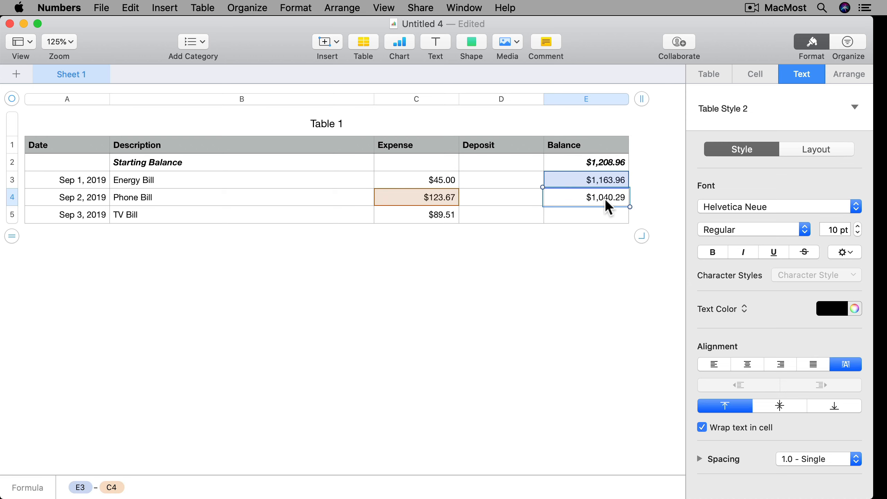
pyautogui.click(600, 210)
pyautogui.press('super+v')
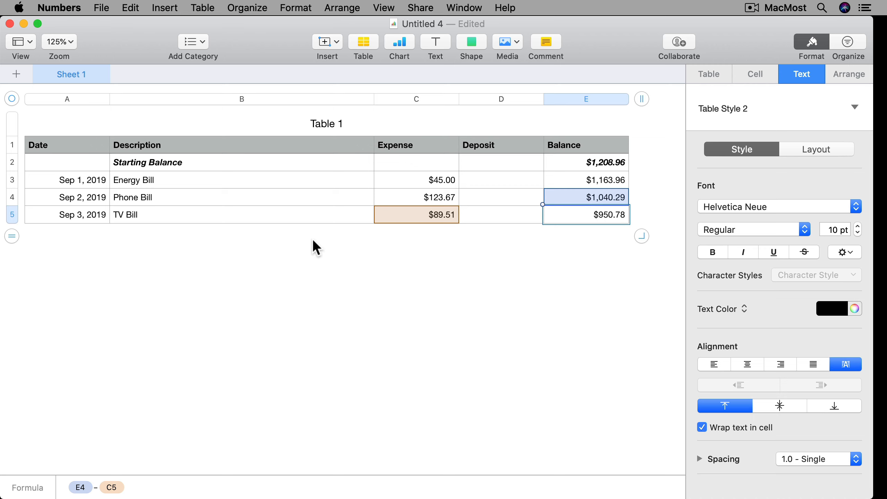
# Step: Add a row at the end of the table and enter the date 9/4 in it
pyautogui.click(66, 216)
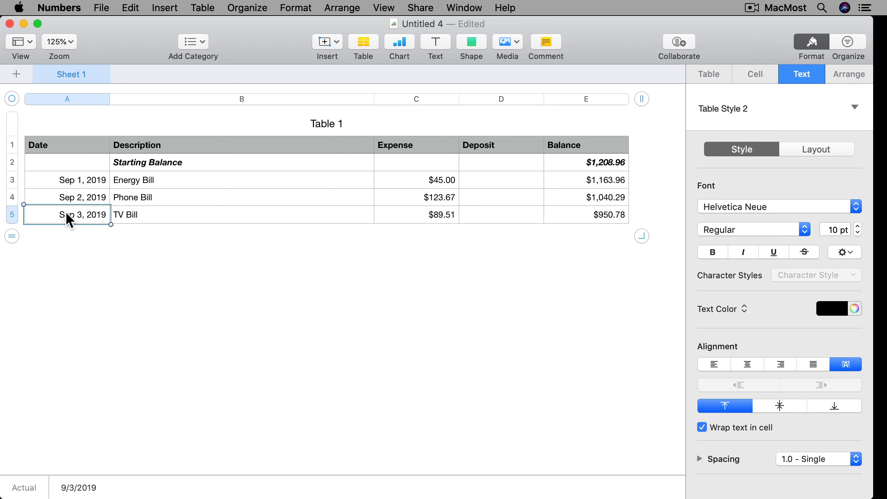
pyautogui.press('Return')
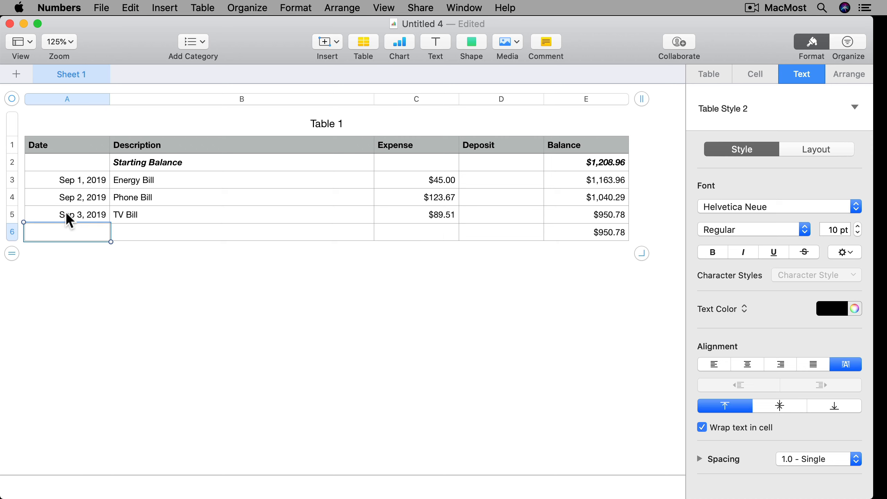
pyautogui.write('9/4')
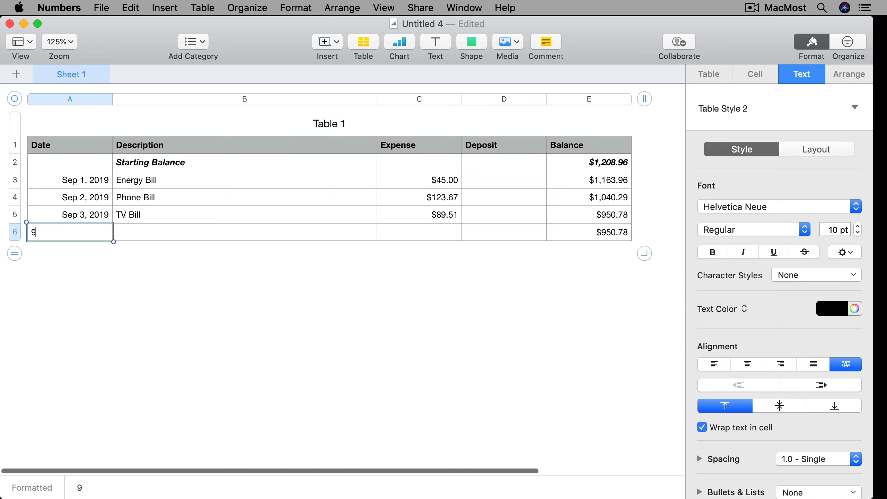
pyautogui.press('Tab')
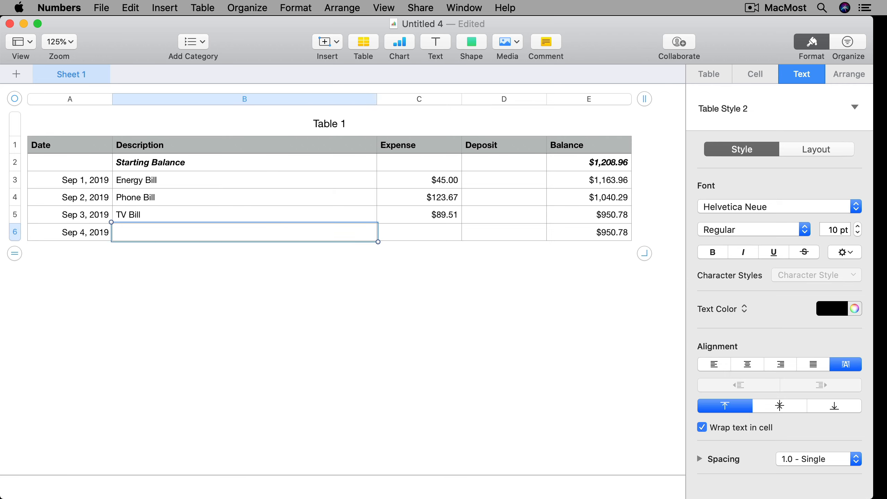
# Step: Complete the Sep 4, 2019 row with the description Paycheck and a deposit of 504.89
pyautogui.write('Paycheckj')
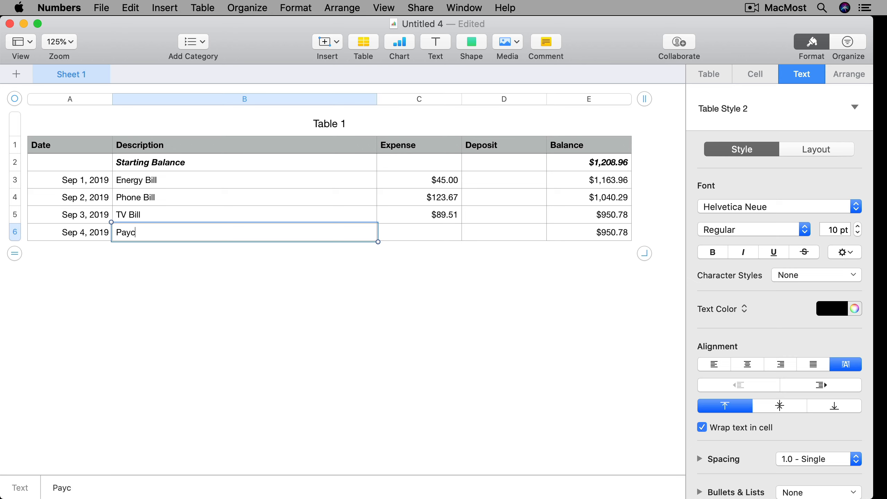
pyautogui.press('BackSpace')
pyautogui.press('BackSpace')
pyautogui.write('k')
pyautogui.press('Tab')
pyautogui.press('Tab')
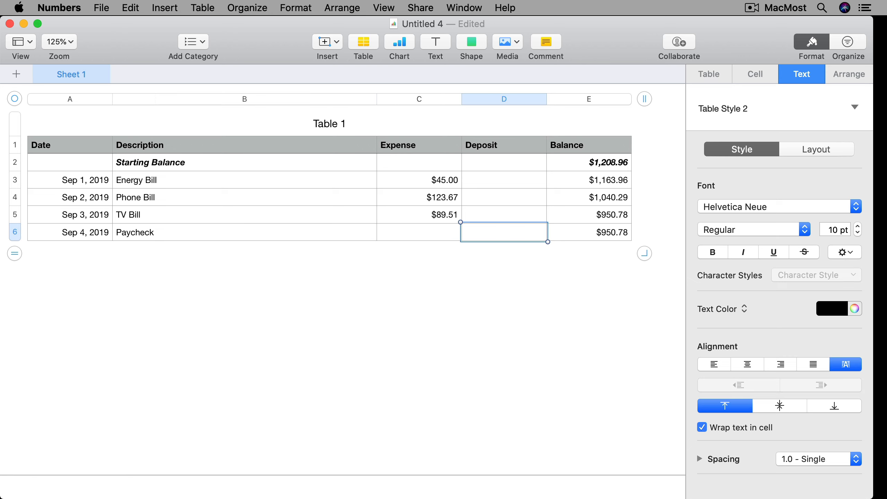
pyautogui.write('504.')
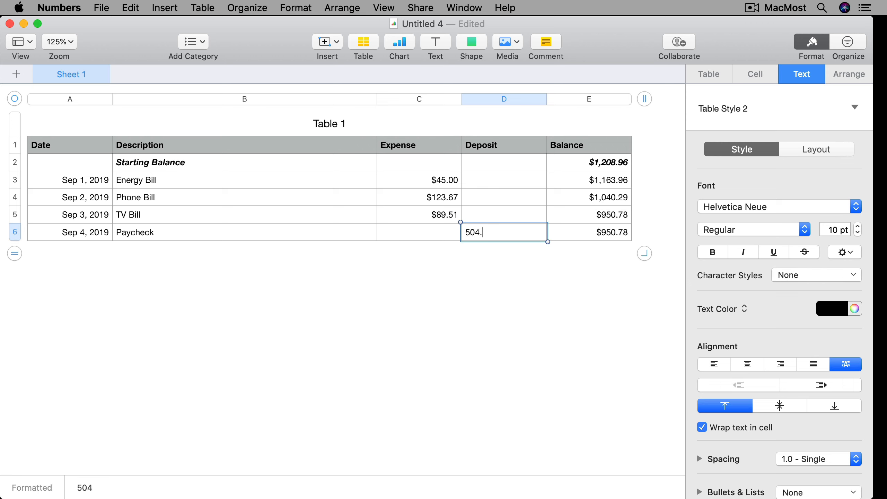
pyautogui.write('89')
pyautogui.press('Return')
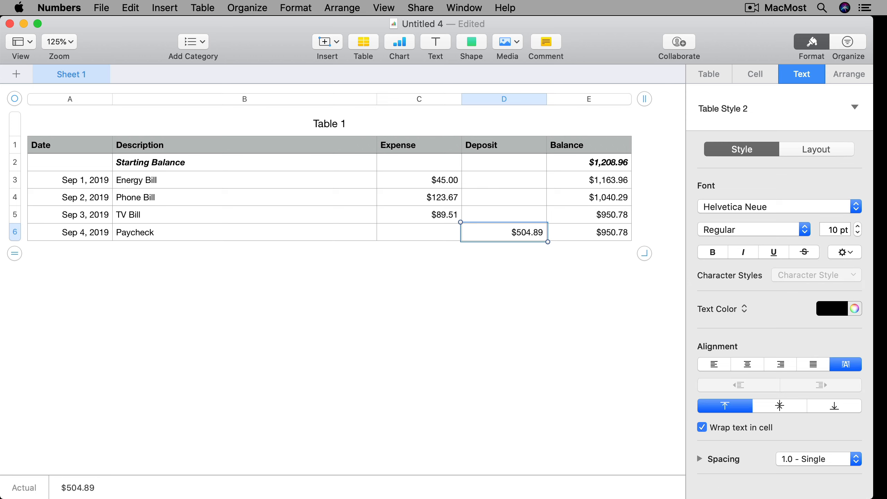
# Step: Clear the balance formulas from the Energy Bill, Phone Bill, TV Bill and Paycheck rows
pyautogui.doubleClick(608, 233)
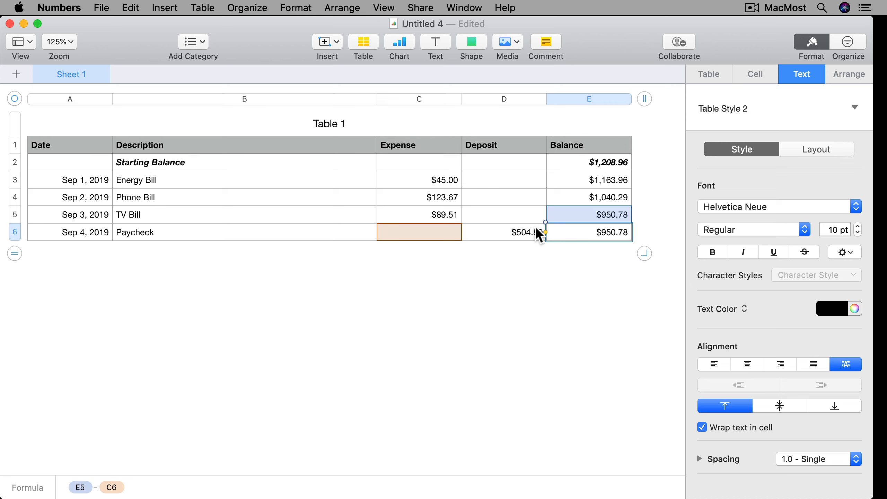
pyautogui.click(585, 178)
pyautogui.keyDown('shift'); pyautogui.click(590, 229); pyautogui.keyUp('shift')
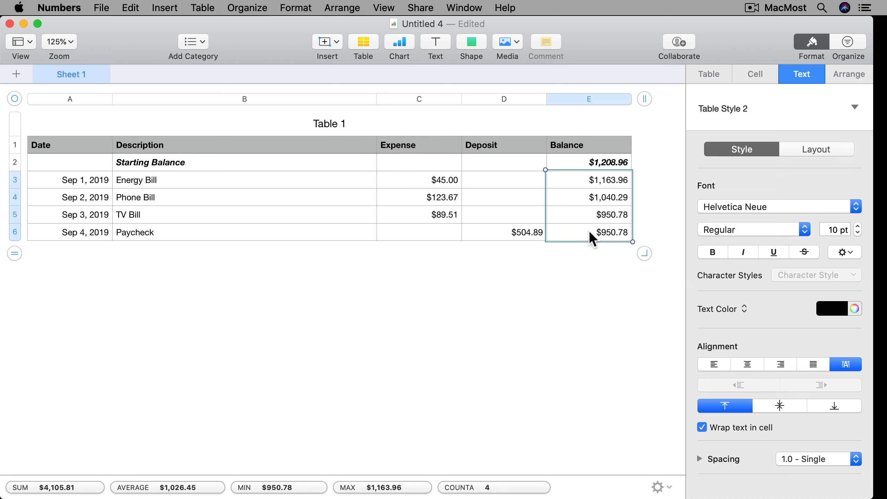
pyautogui.press('BackSpace')
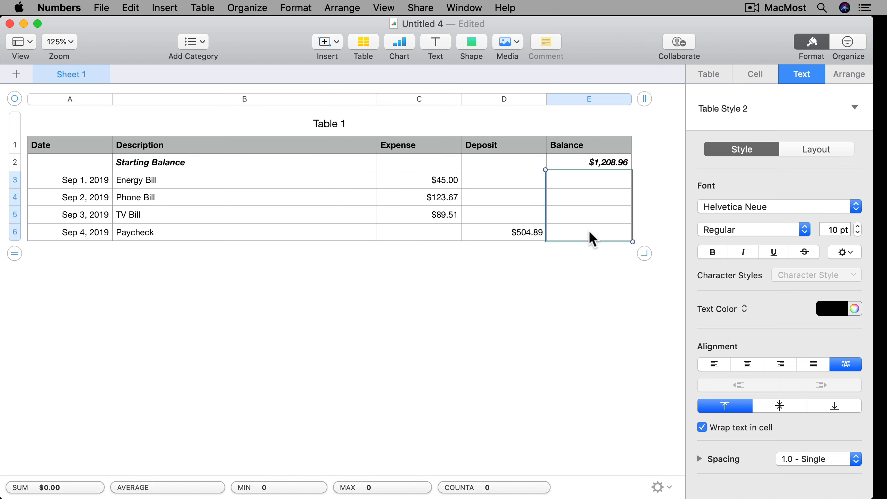
# Step: Enter a formula in the Energy Bill row's Balance cell that takes balance E2, subtracts expense C3 and adds deposit D3
pyautogui.click(601, 182)
pyautogui.write('=')
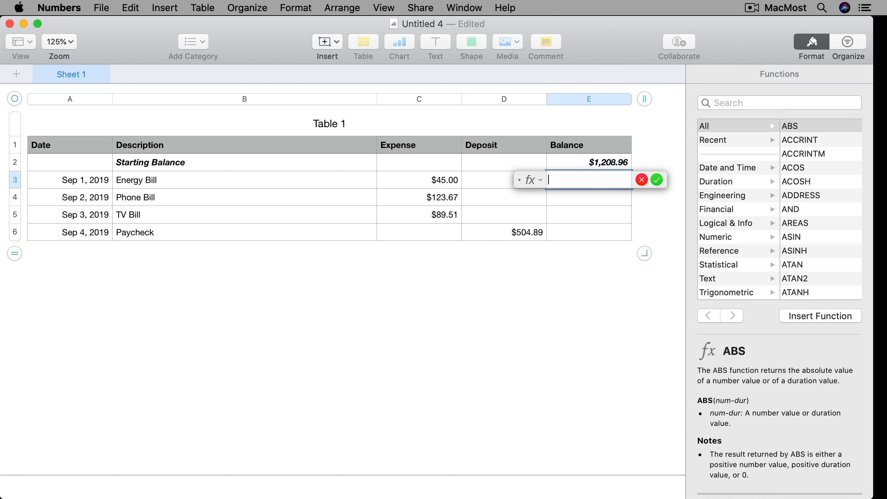
pyautogui.click(606, 160)
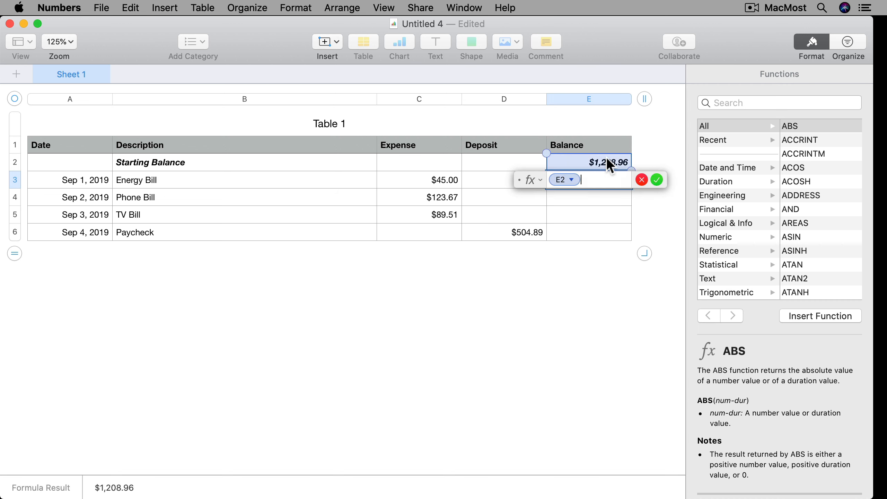
pyautogui.write('-')
pyautogui.click(433, 179)
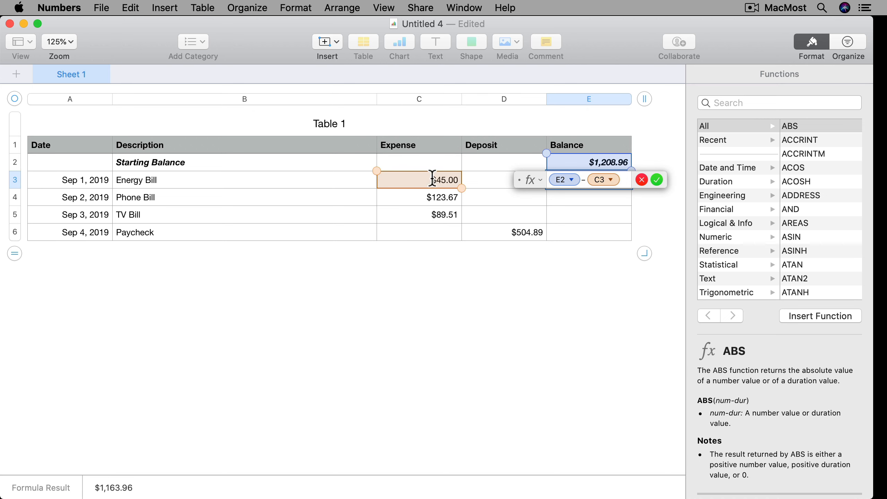
pyautogui.write('+')
pyautogui.click(486, 180)
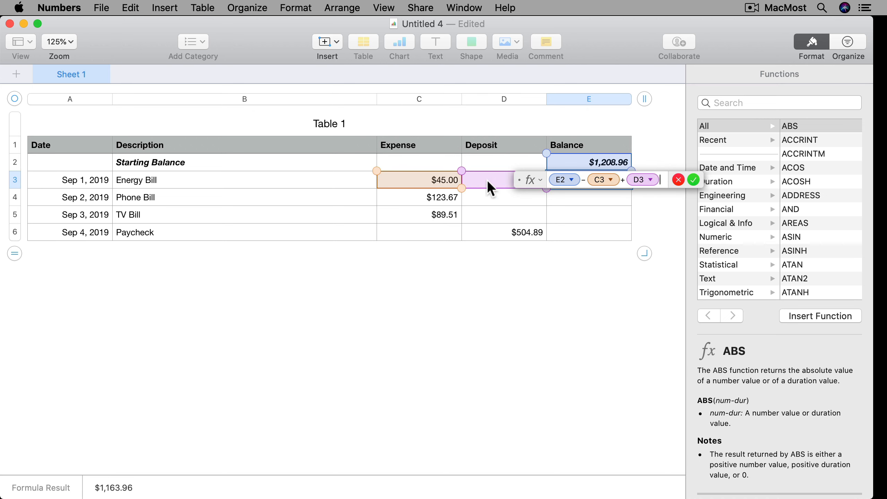
pyautogui.press('Return')
# Step: Copy the Energy Bill balance formula into the Balance cells of the Phone Bill, TV Bill and Paycheck rows
pyautogui.click(600, 181)
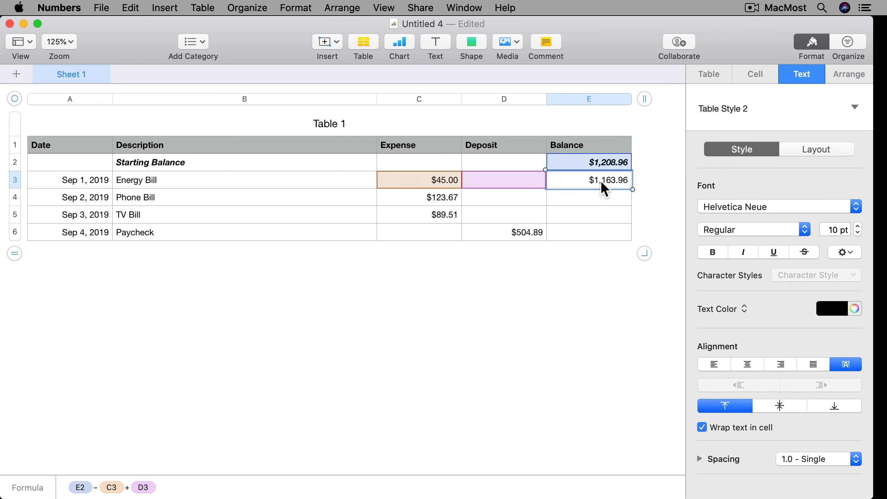
pyautogui.click(608, 200)
pyautogui.press('super+v')
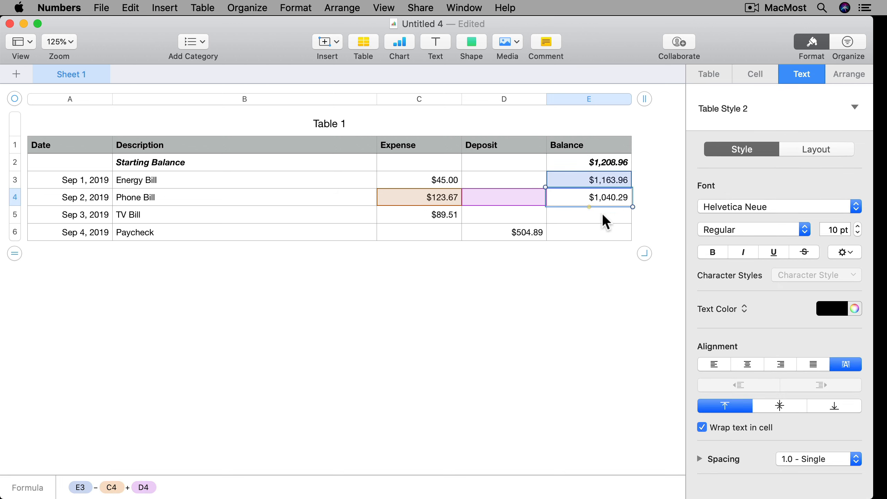
pyautogui.click(601, 213)
pyautogui.press('super+v')
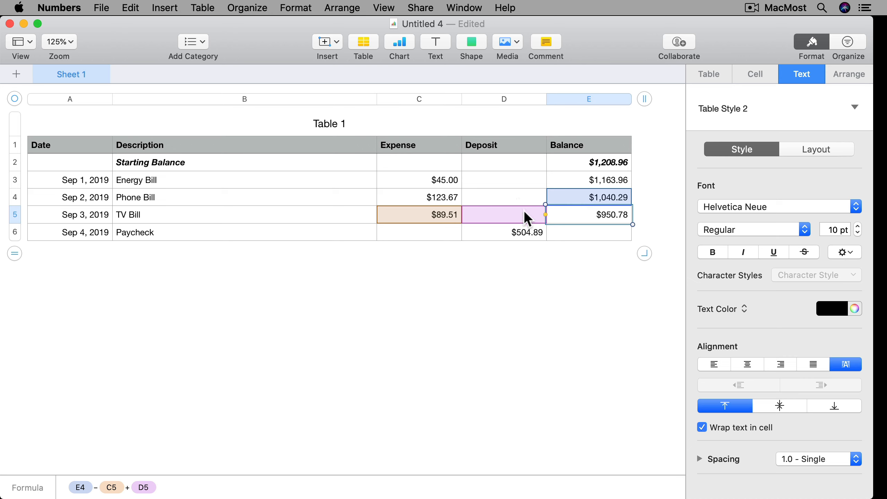
pyautogui.click(569, 233)
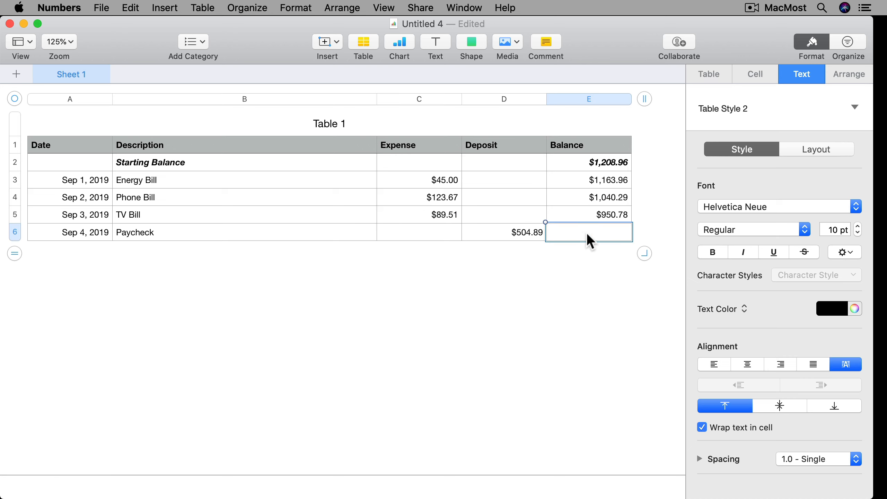
pyautogui.press('super+v')
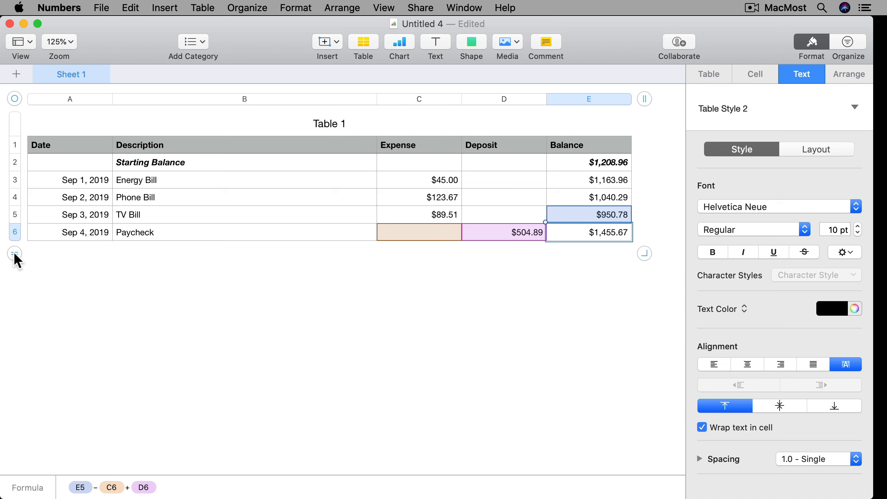
# Step: Add a row below Paycheck with the date 9/5, the description Groceries and an expense of 90
pyautogui.click(83, 233)
pyautogui.press('Return')
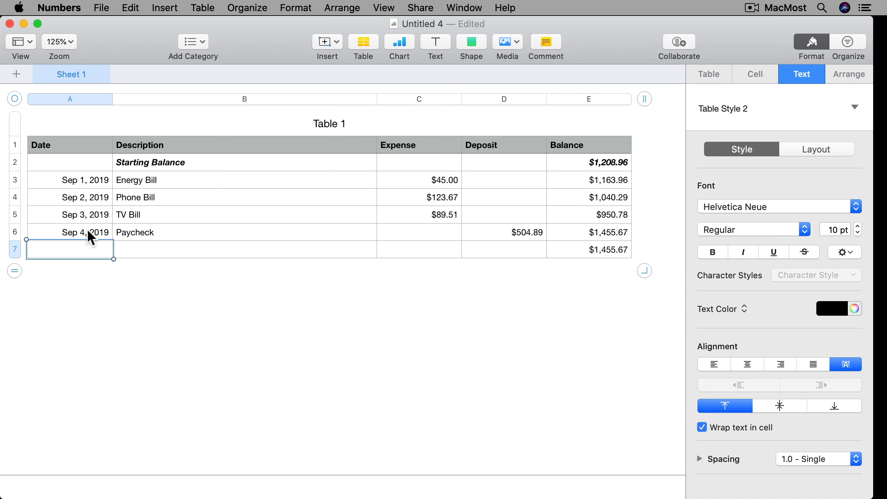
pyautogui.write('9/5')
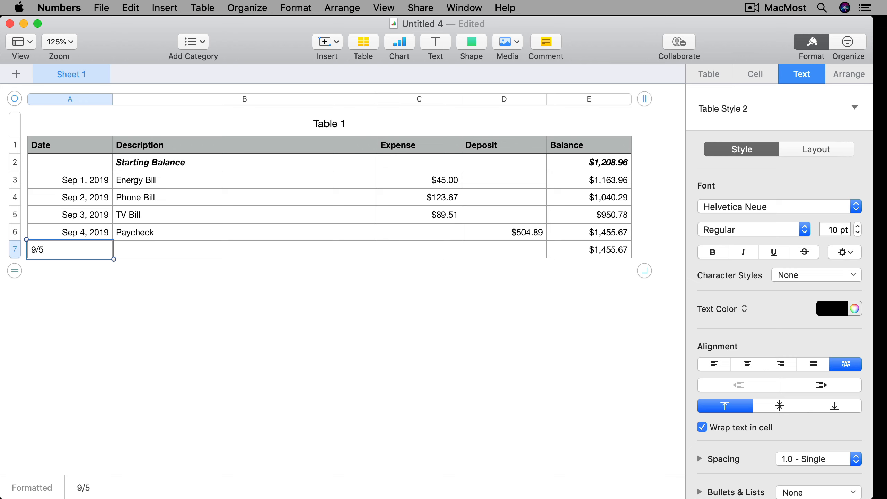
pyautogui.press('Tab')
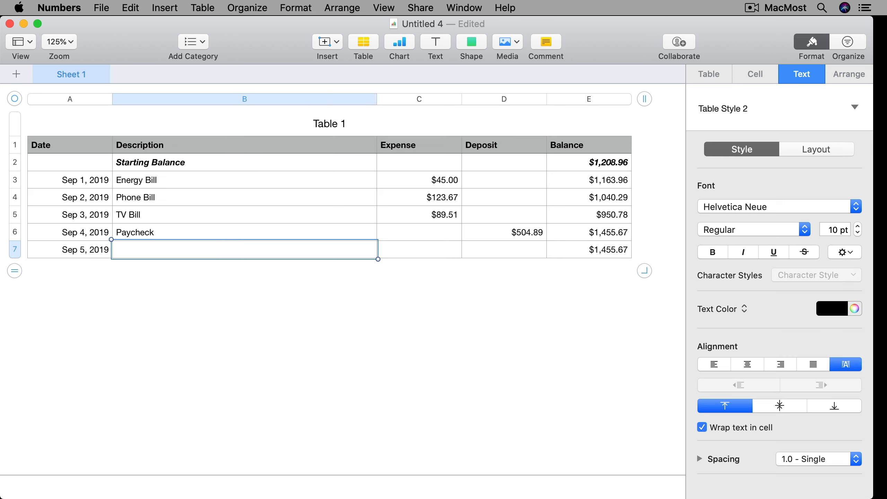
pyautogui.write('Groceries')
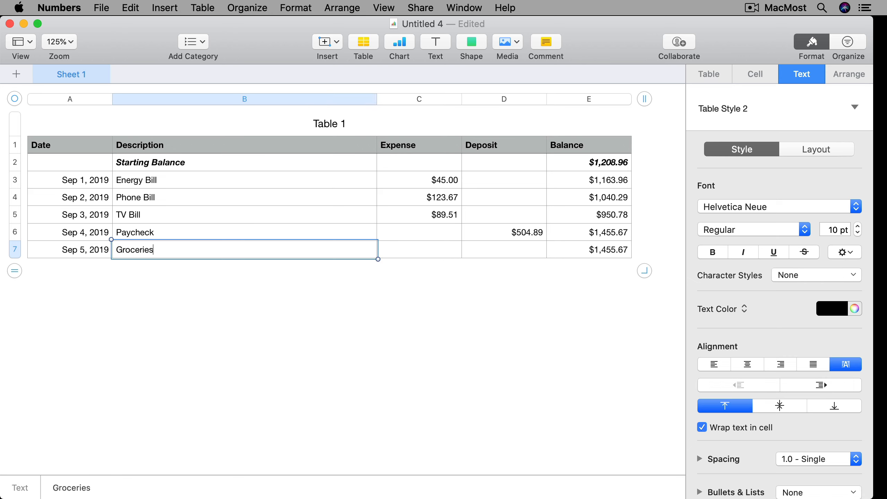
pyautogui.press('Tab')
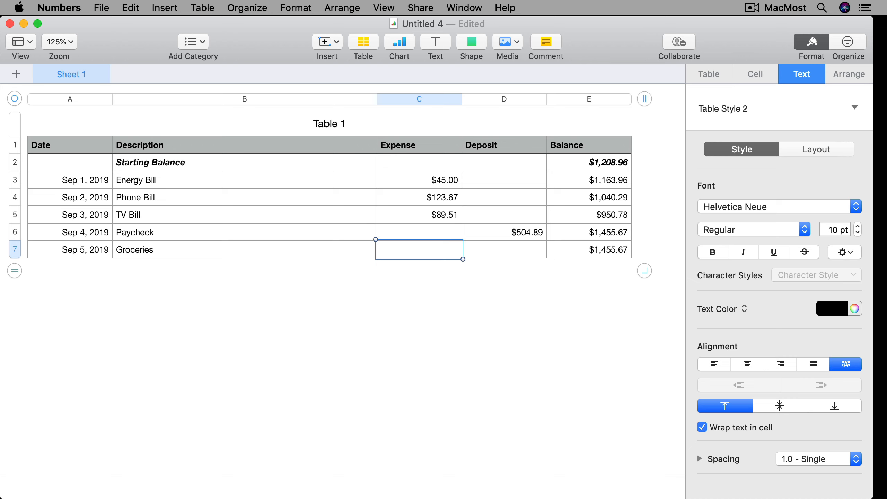
pyautogui.write('90')
pyautogui.press('Tab')
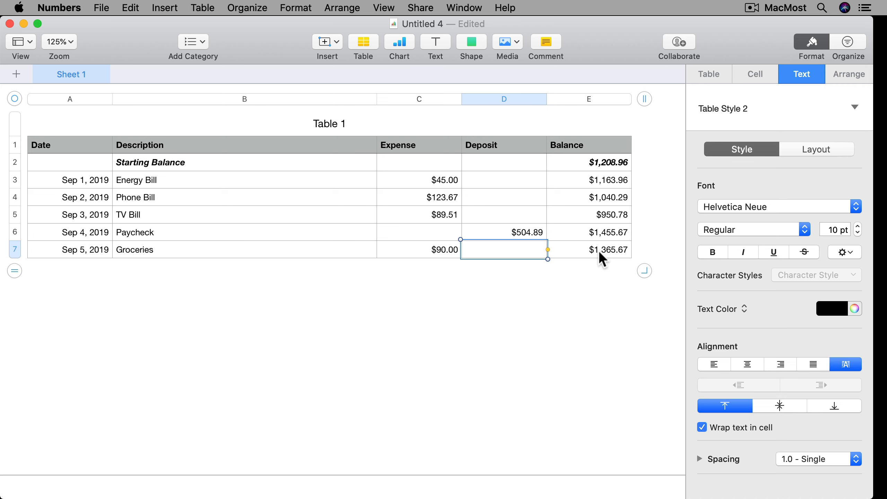
# Step: Add a row at the end of the table and set the number of footer rows to 1
pyautogui.moveTo(13, 272); pyautogui.dragTo(14, 301)
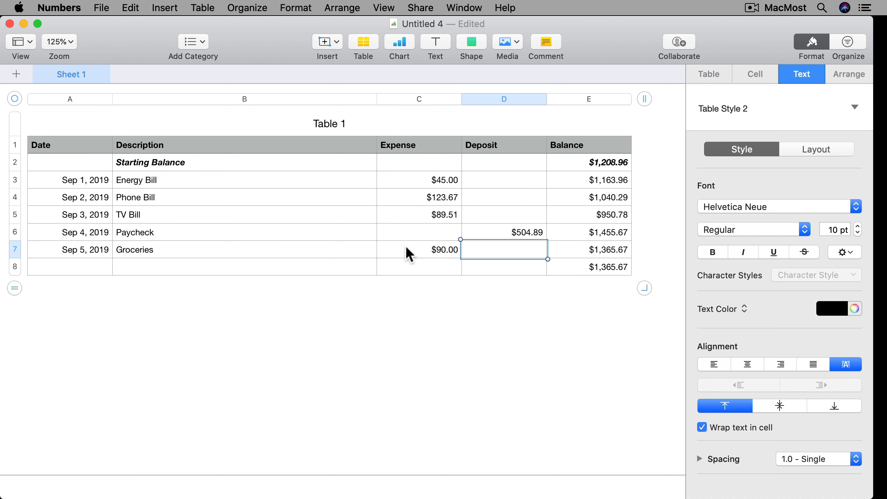
pyautogui.click(711, 73)
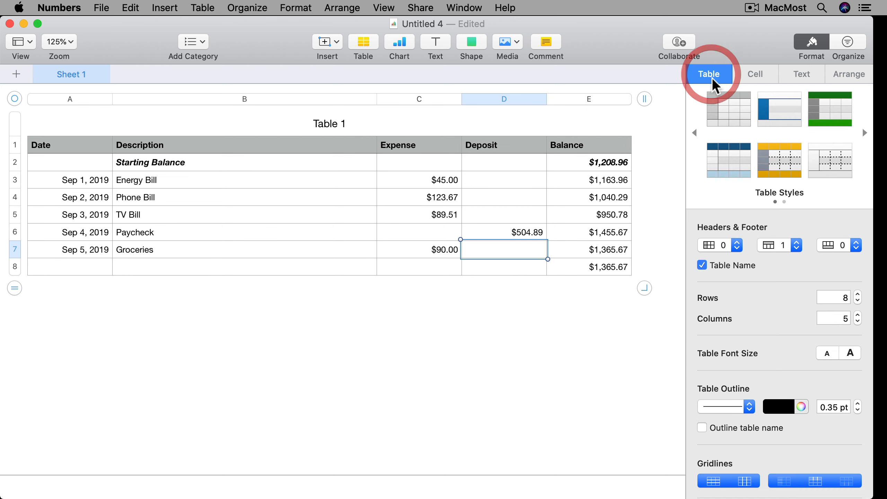
pyautogui.click(835, 249)
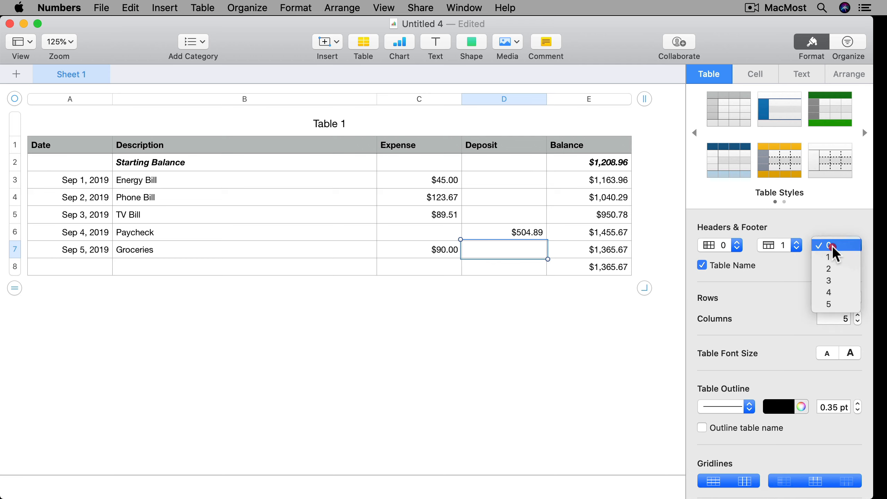
pyautogui.click(834, 258)
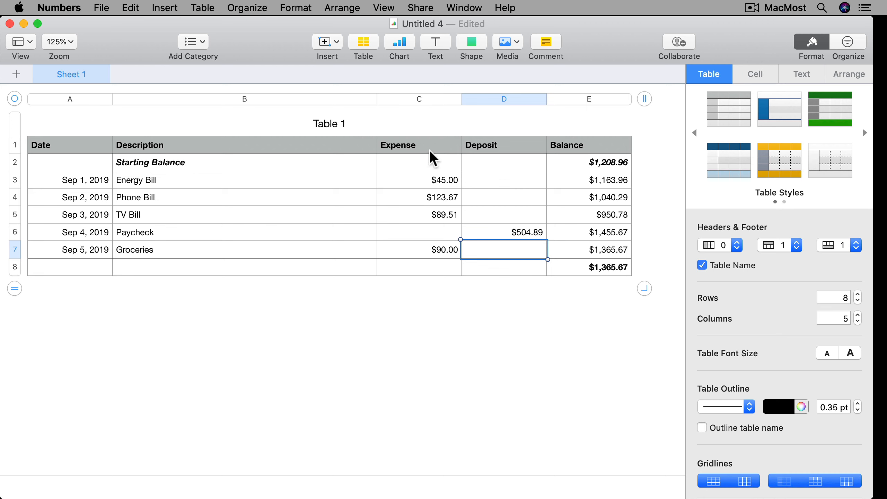
# Step: Enter a SUM formula for the whole Expense column in the footer row's Expense cell
pyautogui.click(441, 269)
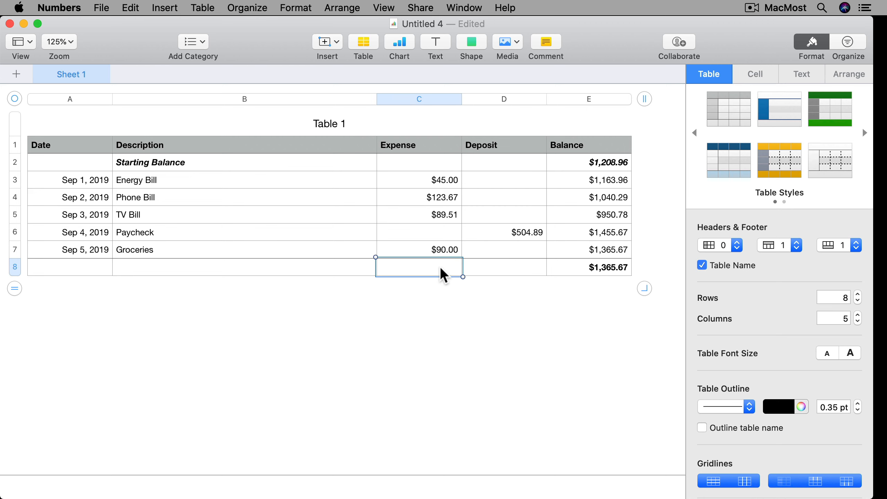
pyautogui.write('=sum')
pyautogui.press('Return')
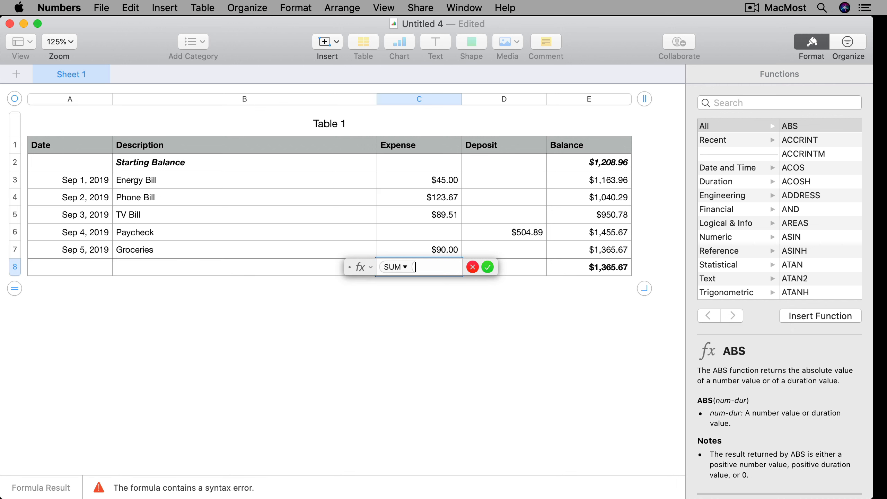
pyautogui.click(422, 99)
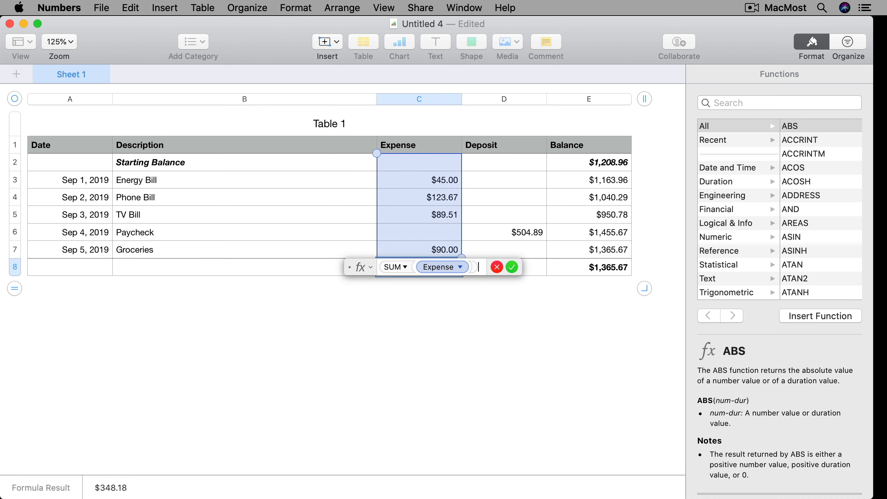
pyautogui.press('Return')
# Step: Copy the footer's Expense total formula into its Deposit cell and check which column each total sums
pyautogui.press('super+c')
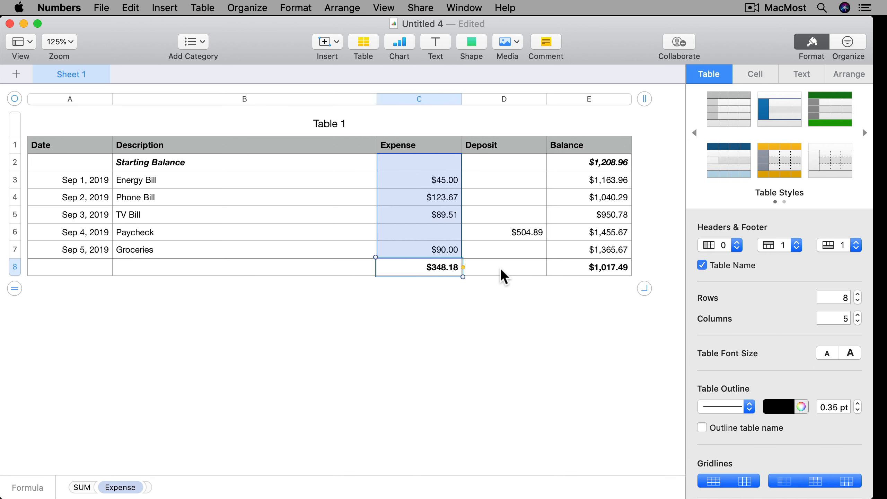
pyautogui.click(508, 270)
pyautogui.press('super+v')
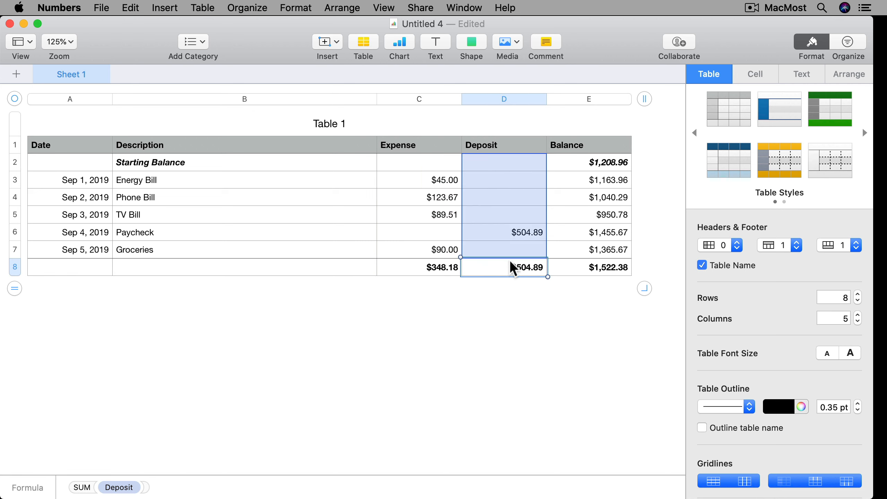
pyautogui.click(440, 267)
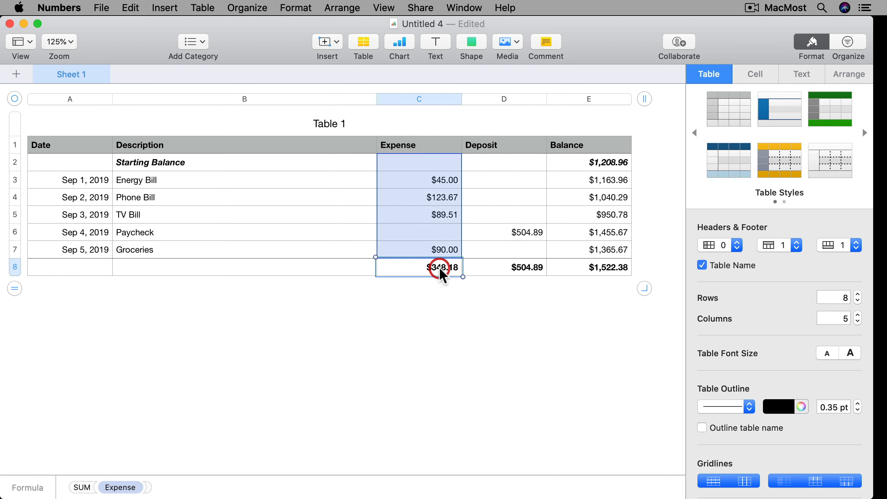
pyautogui.click(508, 271)
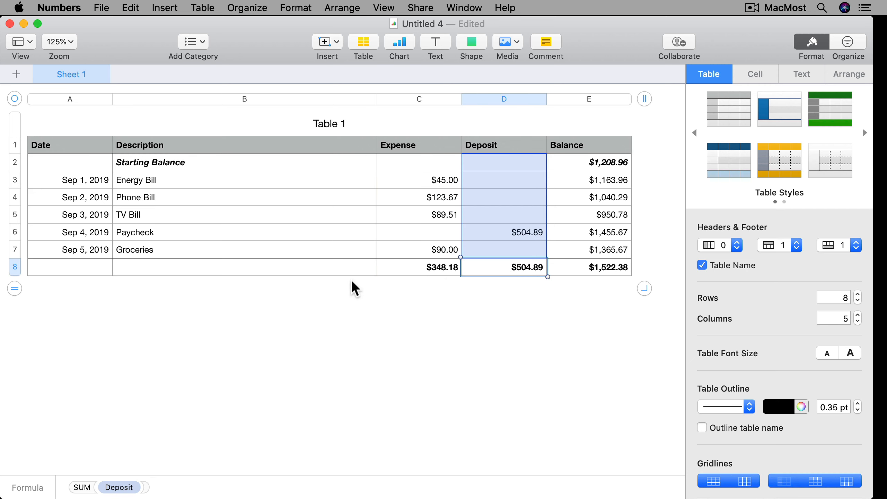
# Step: Replace the footer's Balance formula with starting balance E2 minus total expenses C8 plus total deposits D8
pyautogui.click(601, 266)
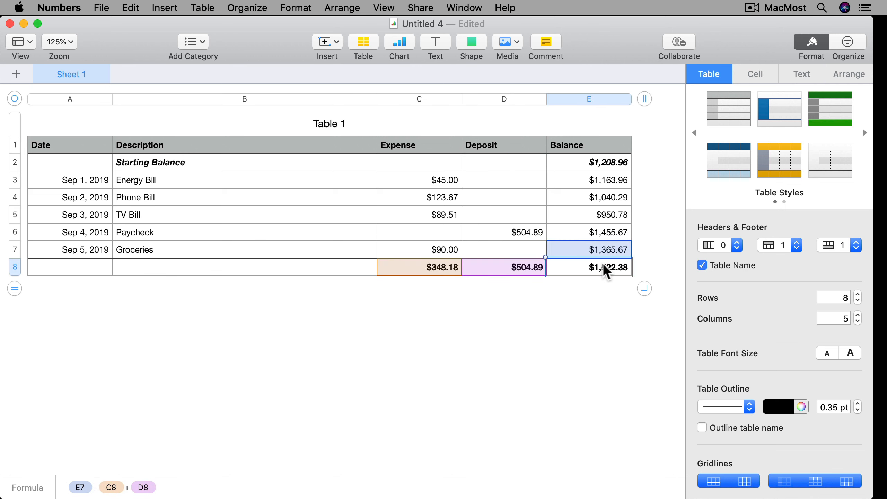
pyautogui.press('BackSpace')
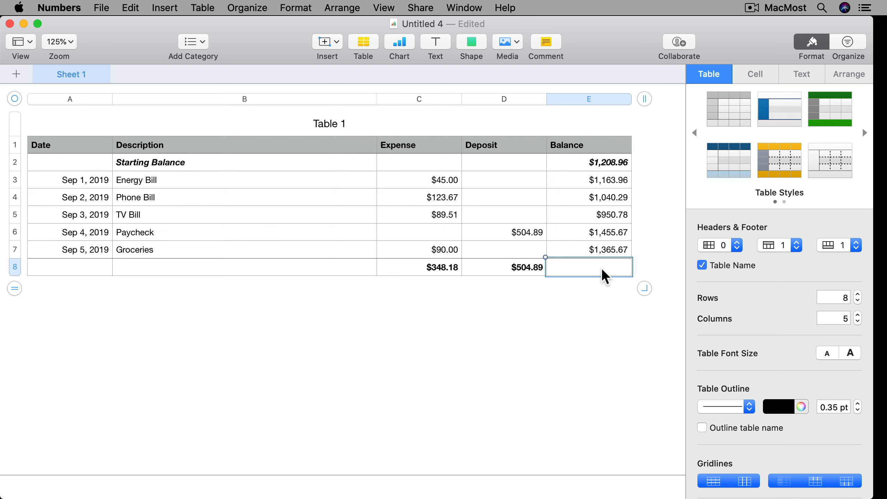
pyautogui.press('=')
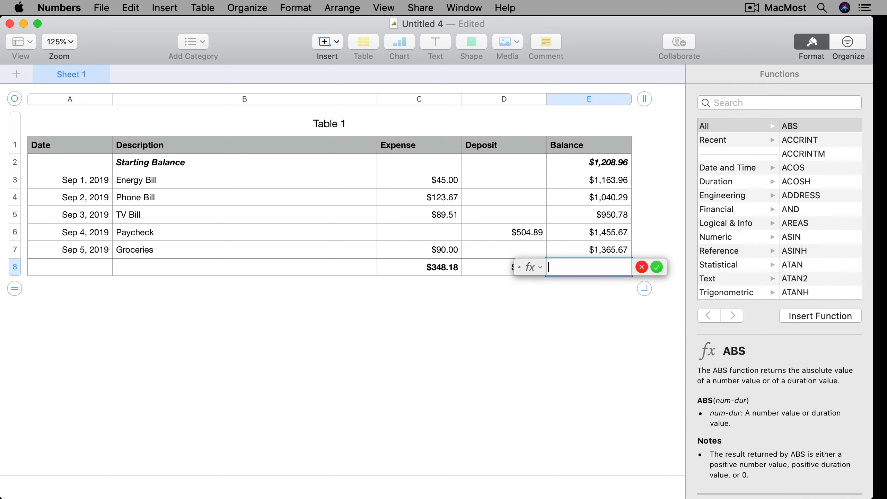
pyautogui.click(607, 162)
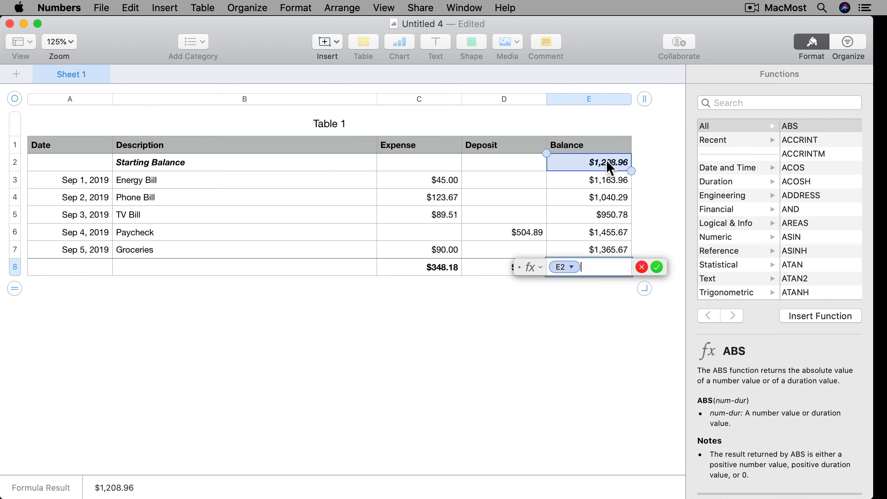
pyautogui.write('-')
pyautogui.click(425, 266)
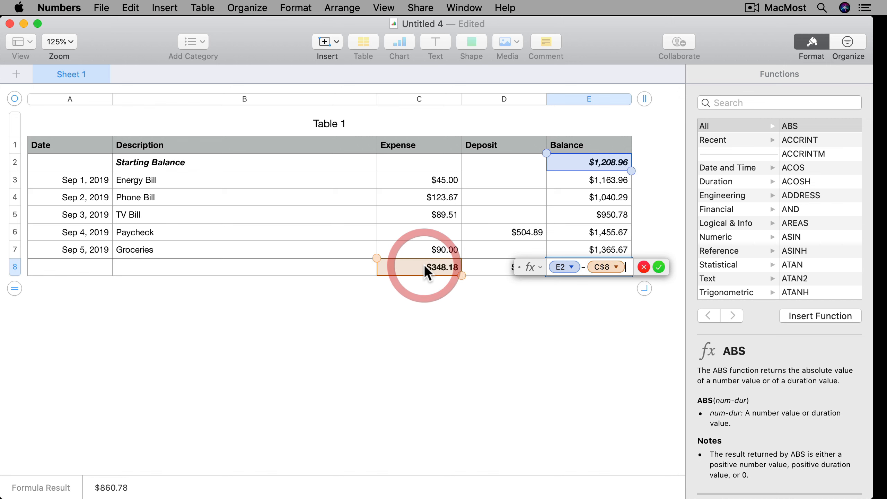
pyautogui.write('+')
pyautogui.click(486, 268)
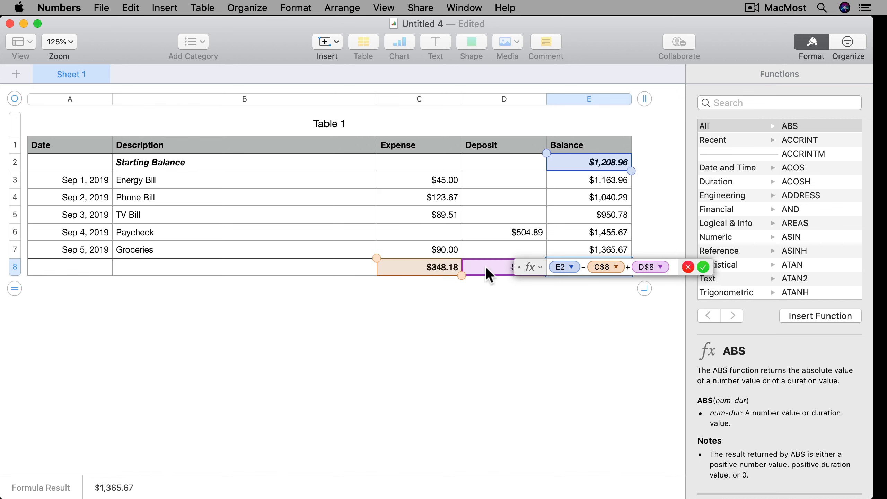
pyautogui.press('Return')
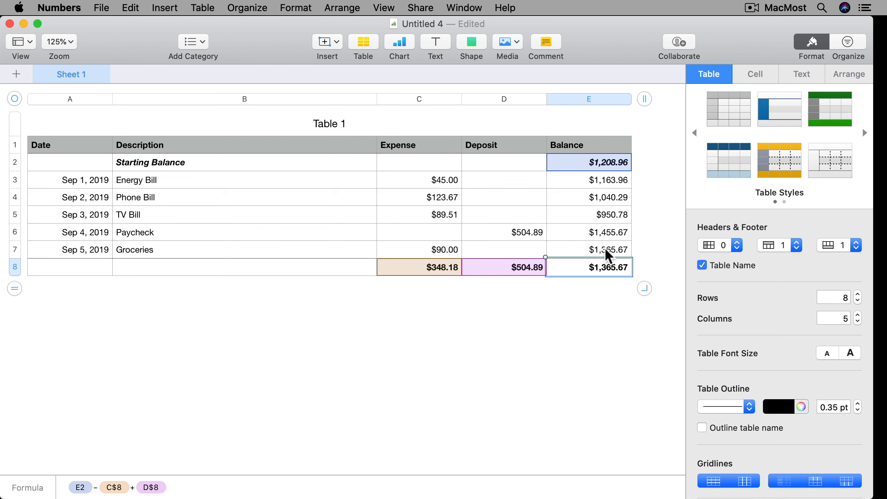
# Step: Add a row above the footer dated Sep 6, 2019 with an expense of 404.77
pyautogui.click(86, 248)
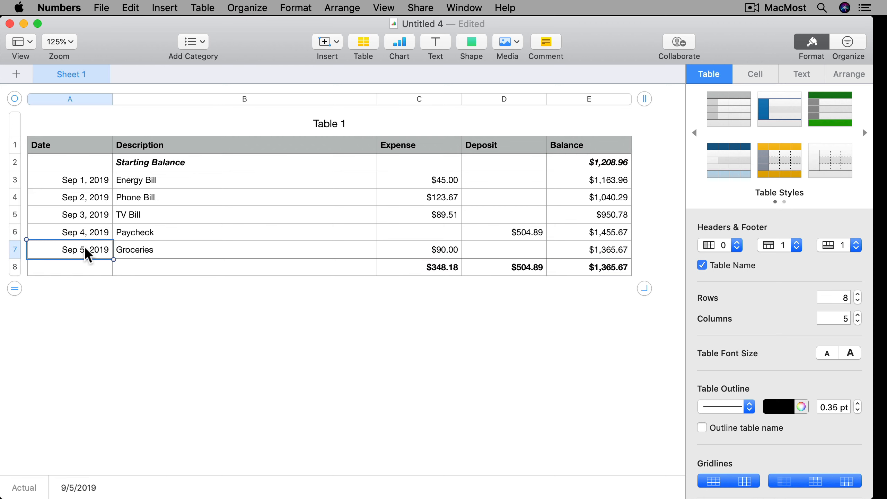
pyautogui.press('Return')
pyautogui.write('9/6/2019')
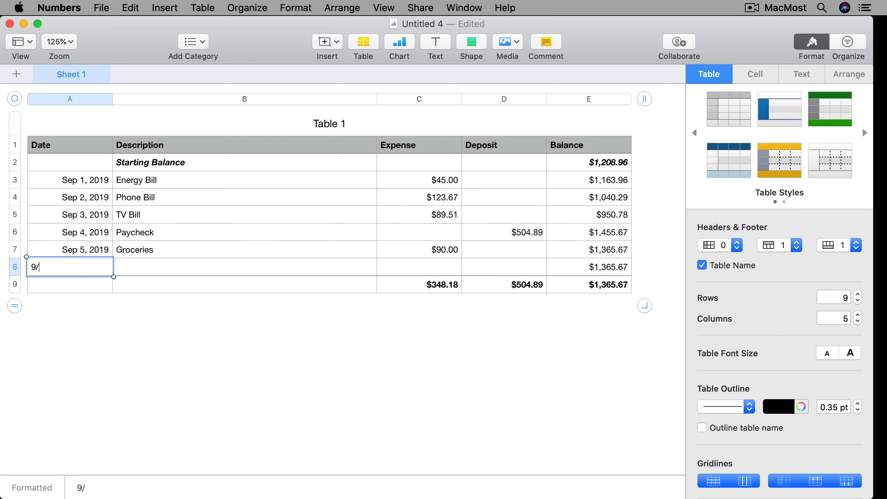
pyautogui.press('Tab')
pyautogui.press('Tab')
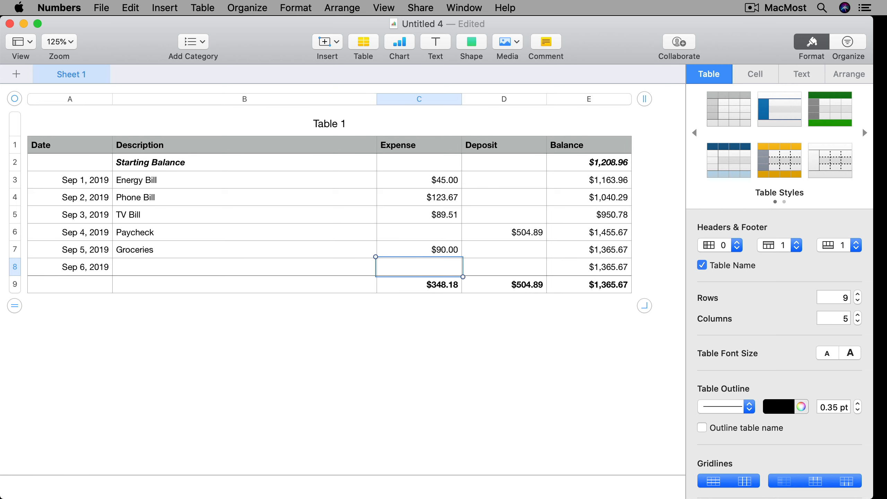
pyautogui.write('404.77')
pyautogui.press('Return')
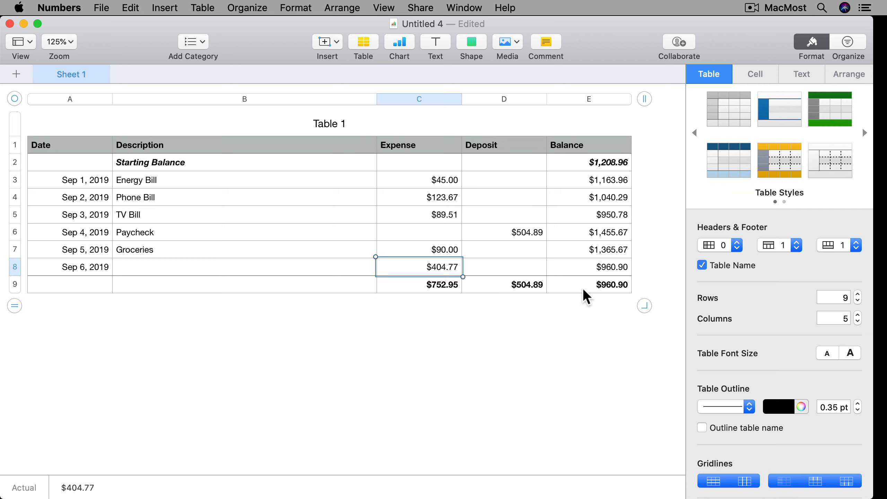